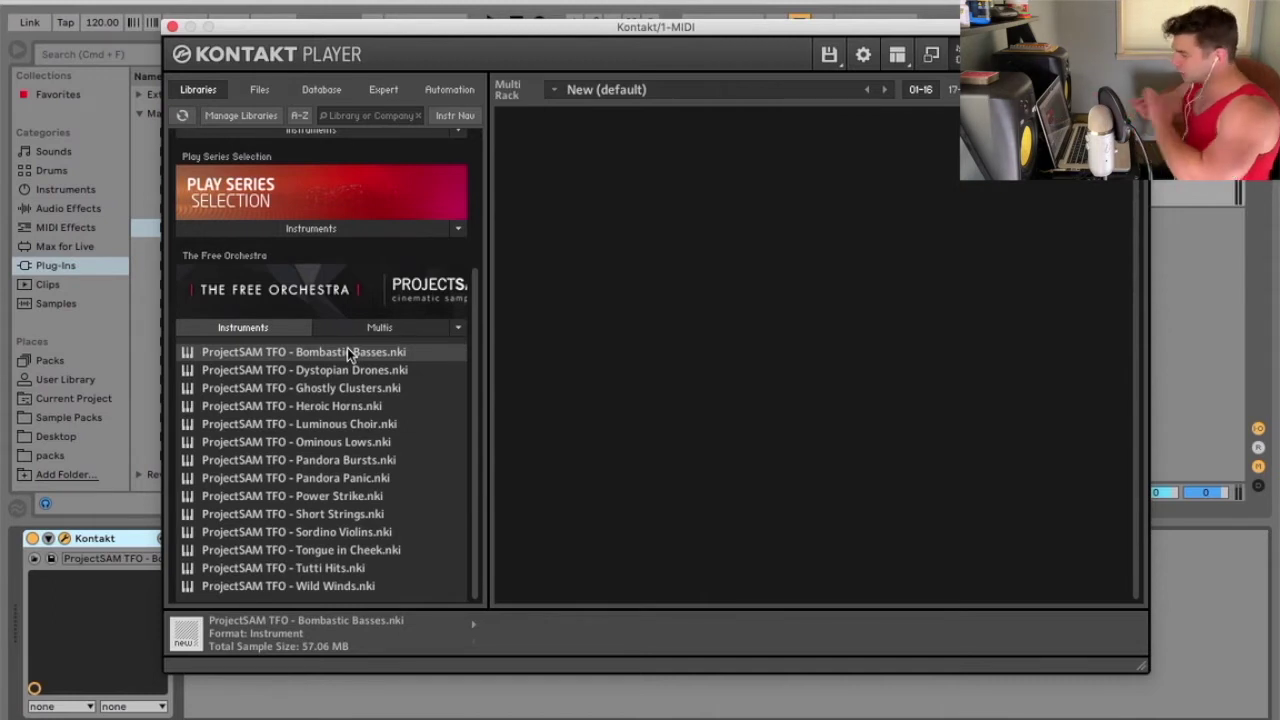
# - Load the Bombastic Basses instrument from The Free Orchestra and replace it with Dystopian Drones
pyautogui.doubleClick(347, 351)
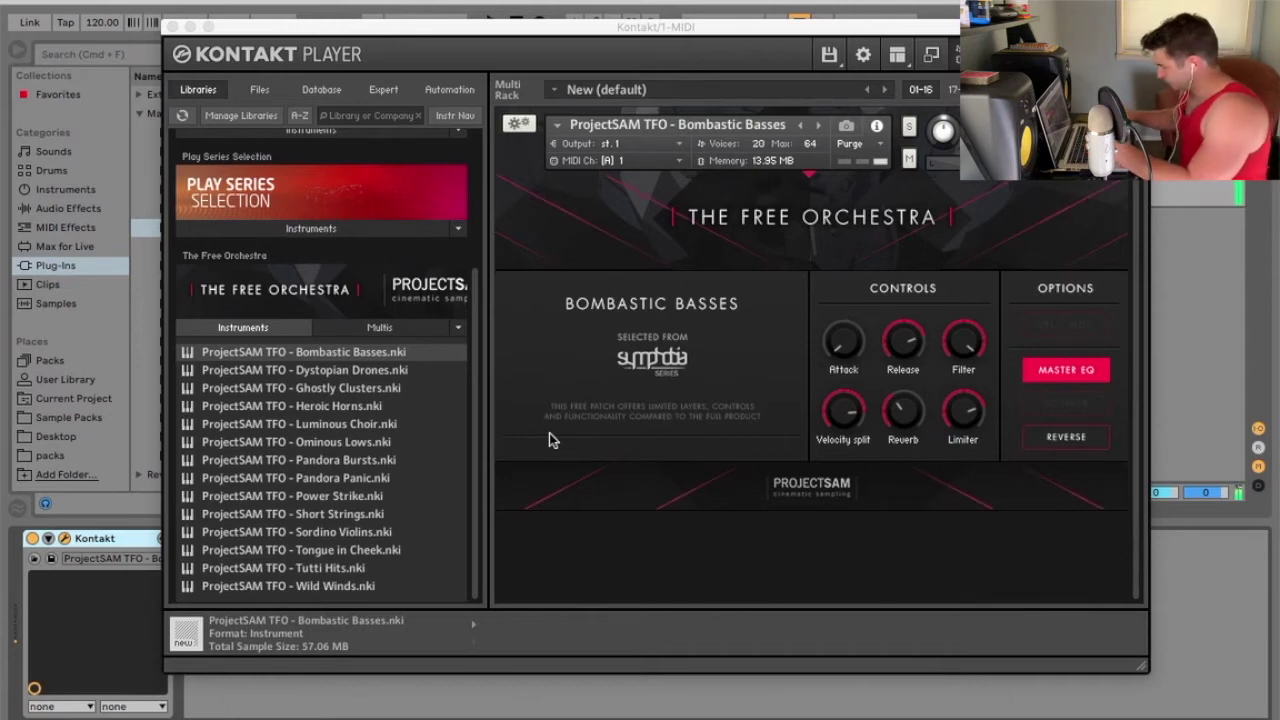
pyautogui.click(358, 372)
pyautogui.moveTo(358, 372); pyautogui.dragTo(718, 144)
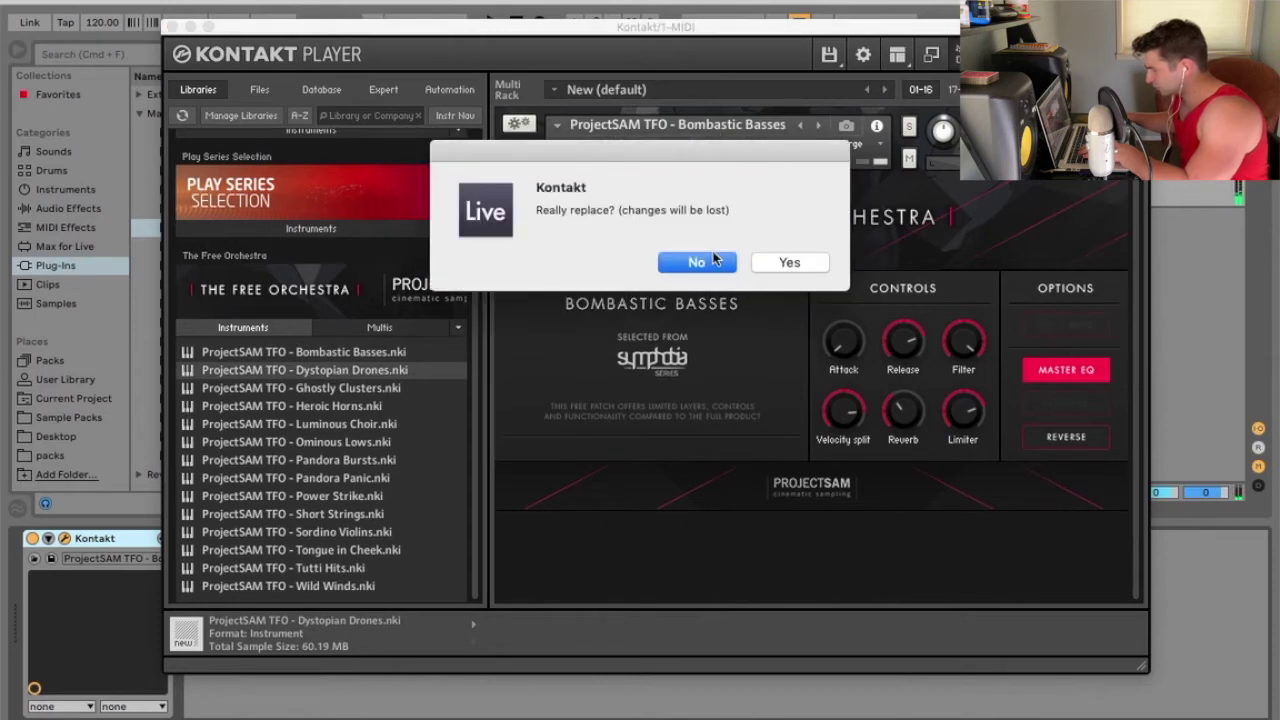
pyautogui.click(699, 262)
pyautogui.moveTo(360, 380); pyautogui.dragTo(777, 176)
pyautogui.click(786, 260)
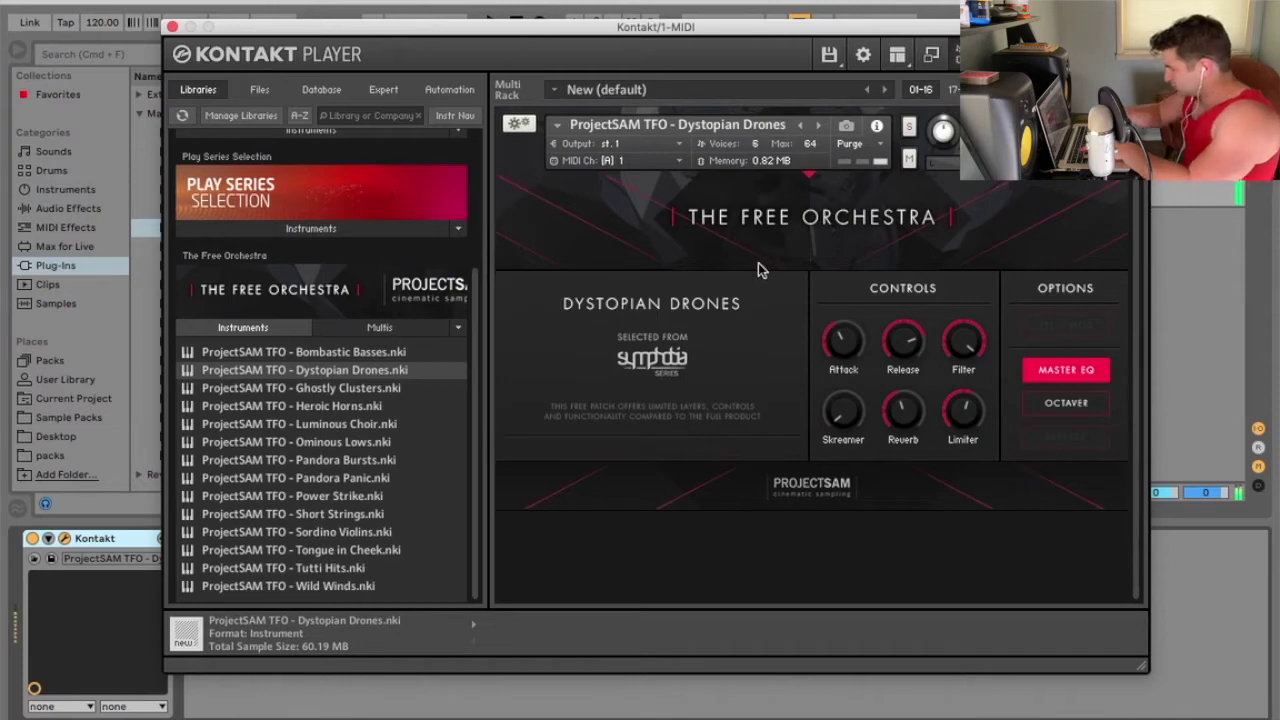
# - Switch the loaded instrument to Ghostly Clusters and select that patch in the library list
pyautogui.click(817, 126)
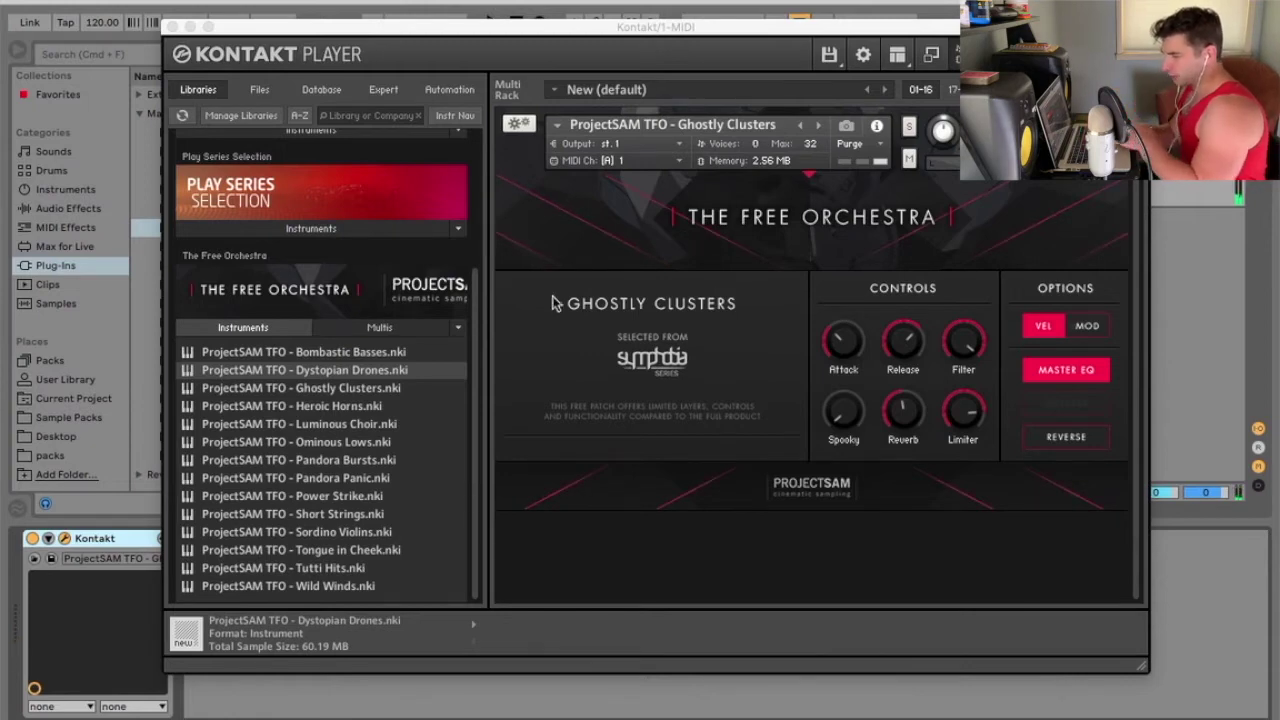
pyautogui.click(404, 390)
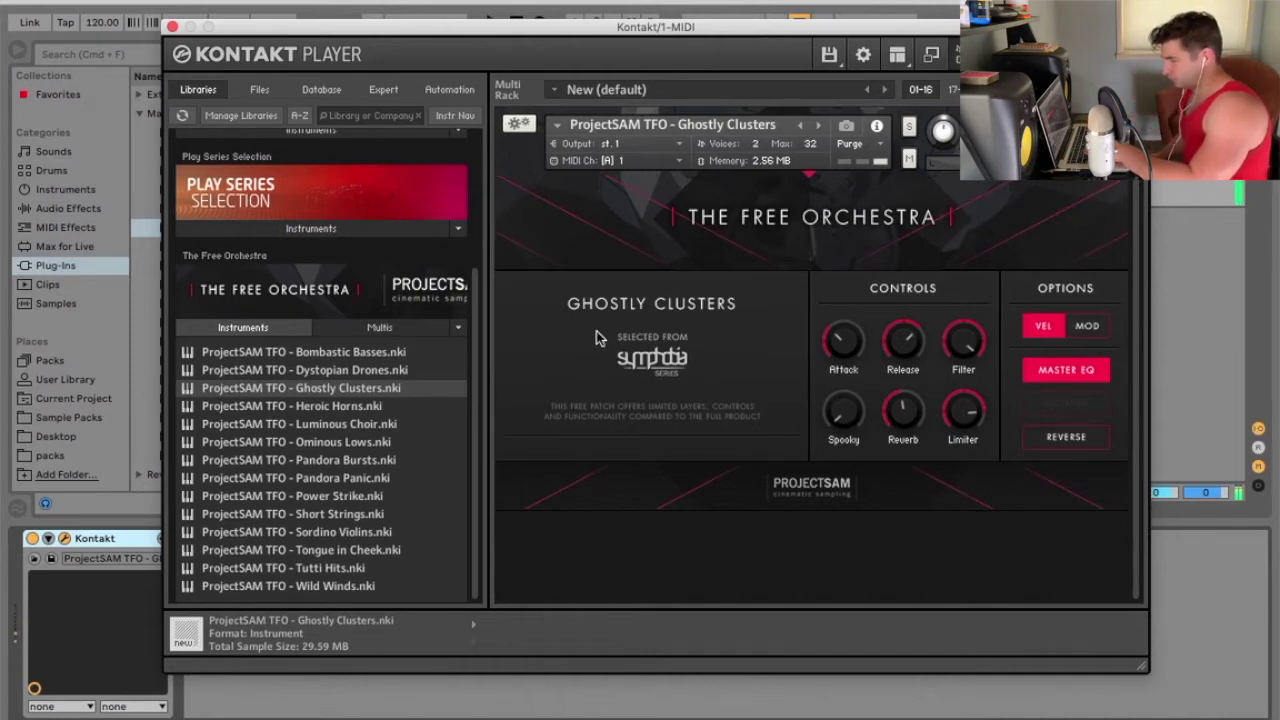
# - Switch to the Heroic Horns instrument, raise its Reverb and turn its Stereo effect to maximum
pyautogui.click(817, 130)
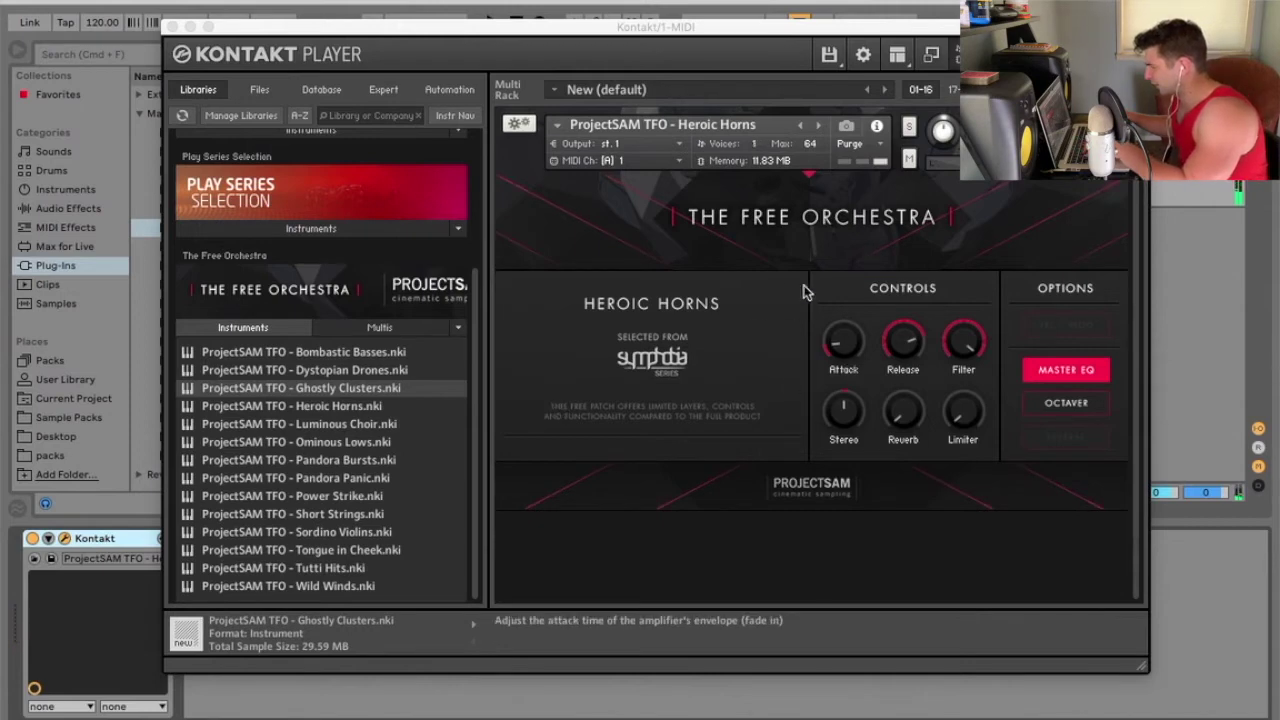
pyautogui.moveTo(903, 410); pyautogui.dragTo(893, 470)
pyautogui.moveTo(910, 412); pyautogui.dragTo(849, 275)
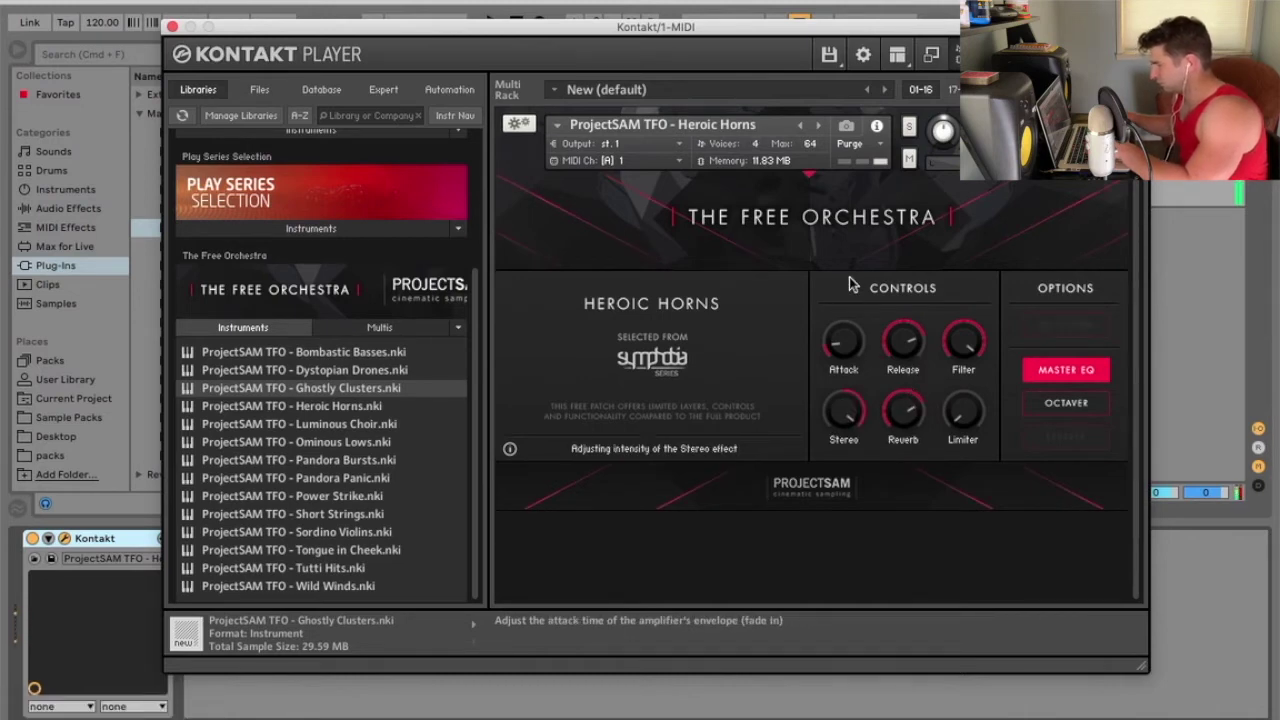
pyautogui.click(368, 406)
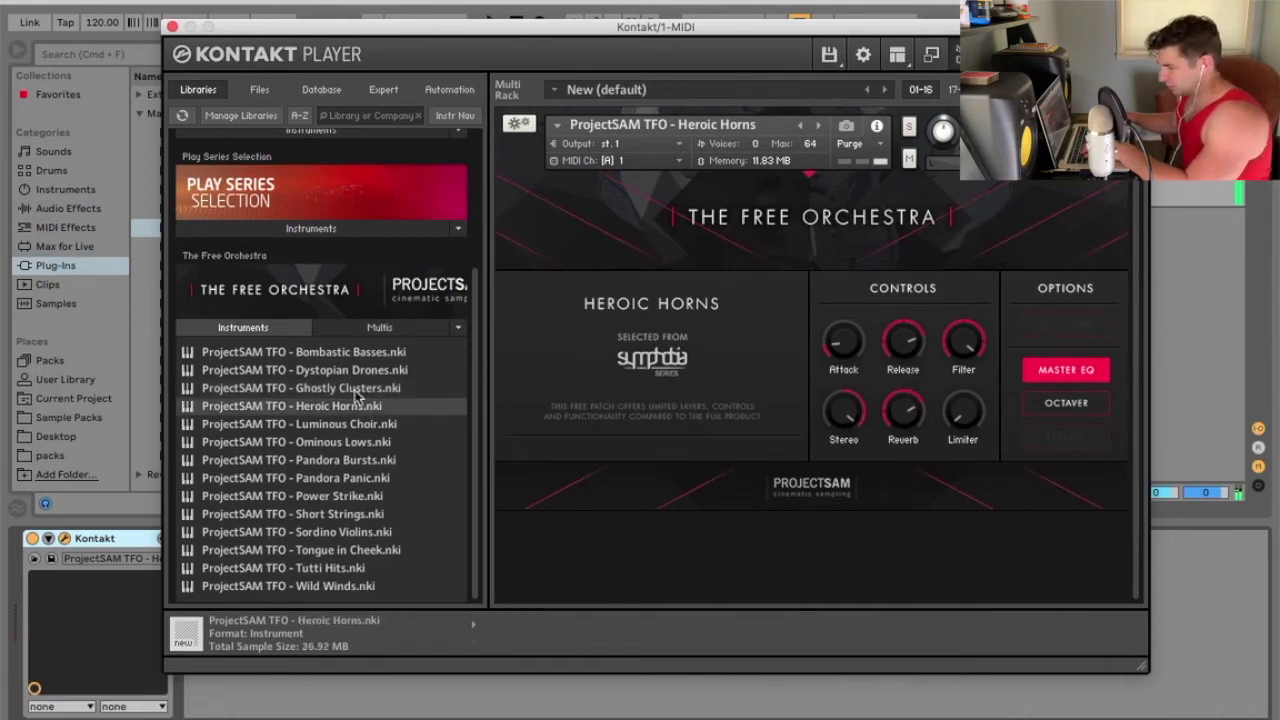
# - Replace the instrument with Luminous Choir and turn its Vowel control to maximum
pyautogui.click(352, 426)
pyautogui.doubleClick(352, 426)
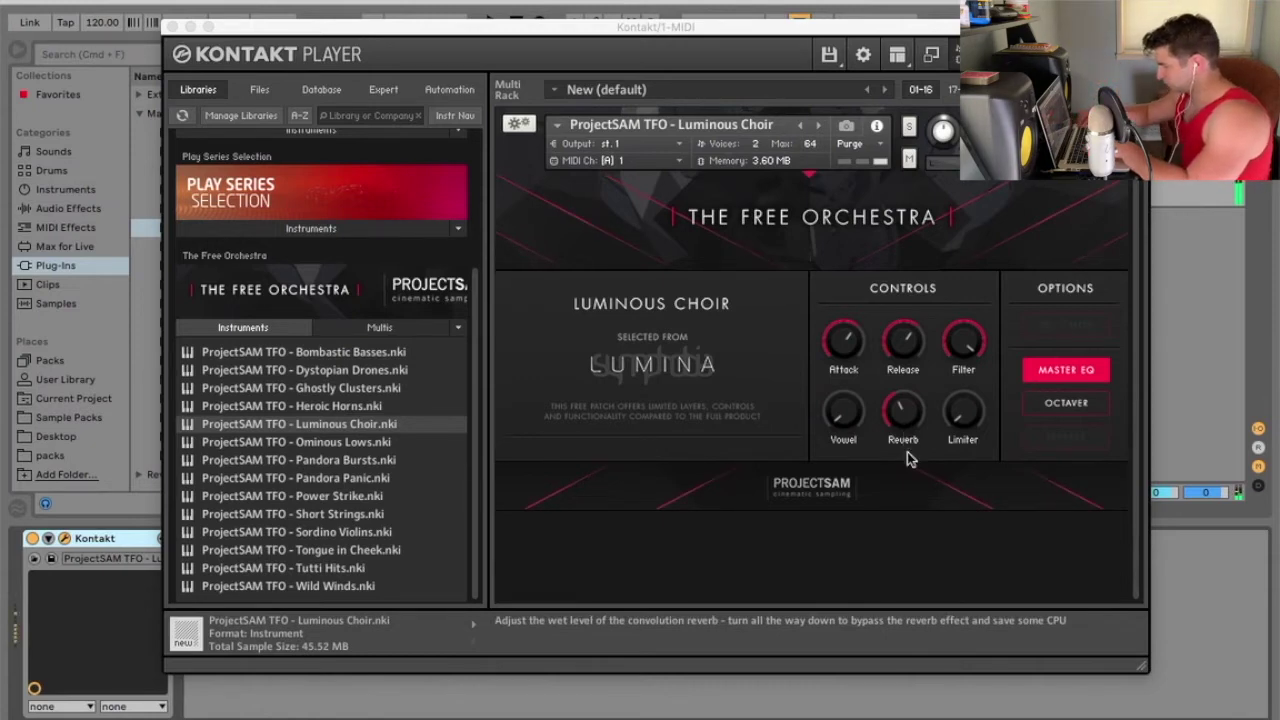
pyautogui.moveTo(860, 428); pyautogui.dragTo(838, 412)
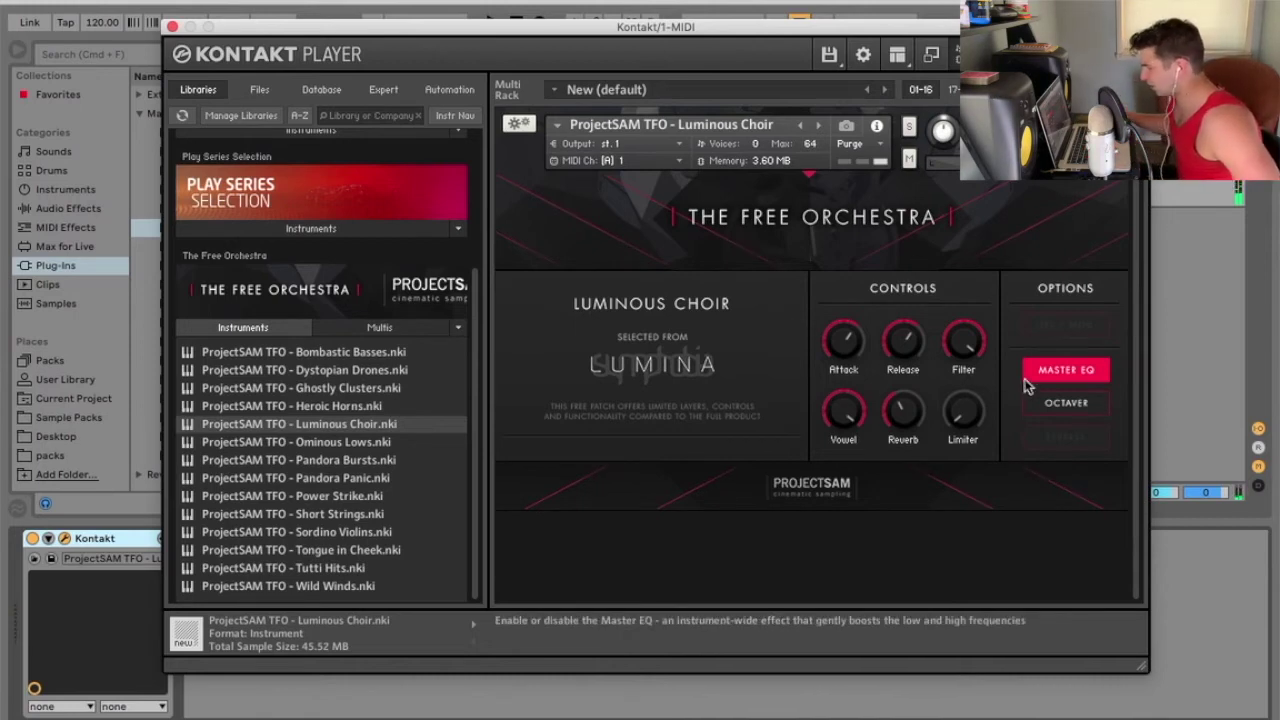
# - Switch the Master EQ of Luminous Choir off and back on to compare the sound
pyautogui.click(1068, 368)
pyautogui.click(1068, 376)
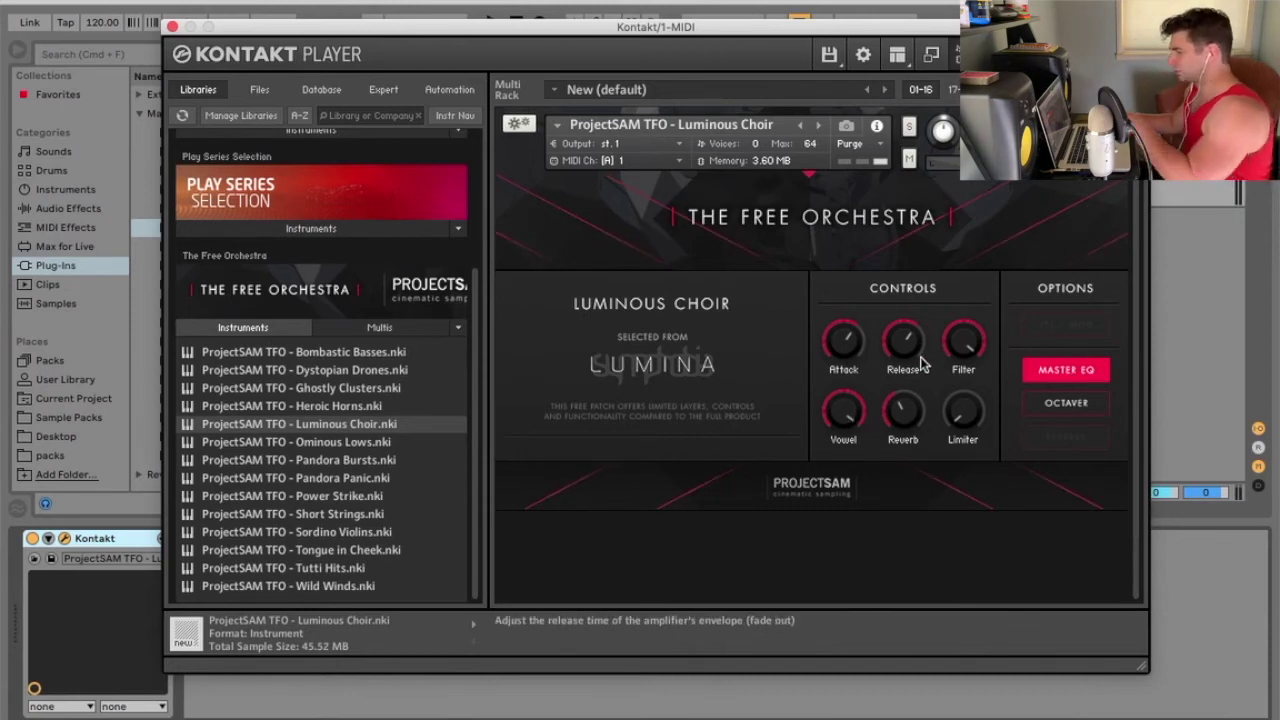
# - Step through the Free Orchestra instruments from Ominous Lows to Pandora Bursts
pyautogui.click(818, 124)
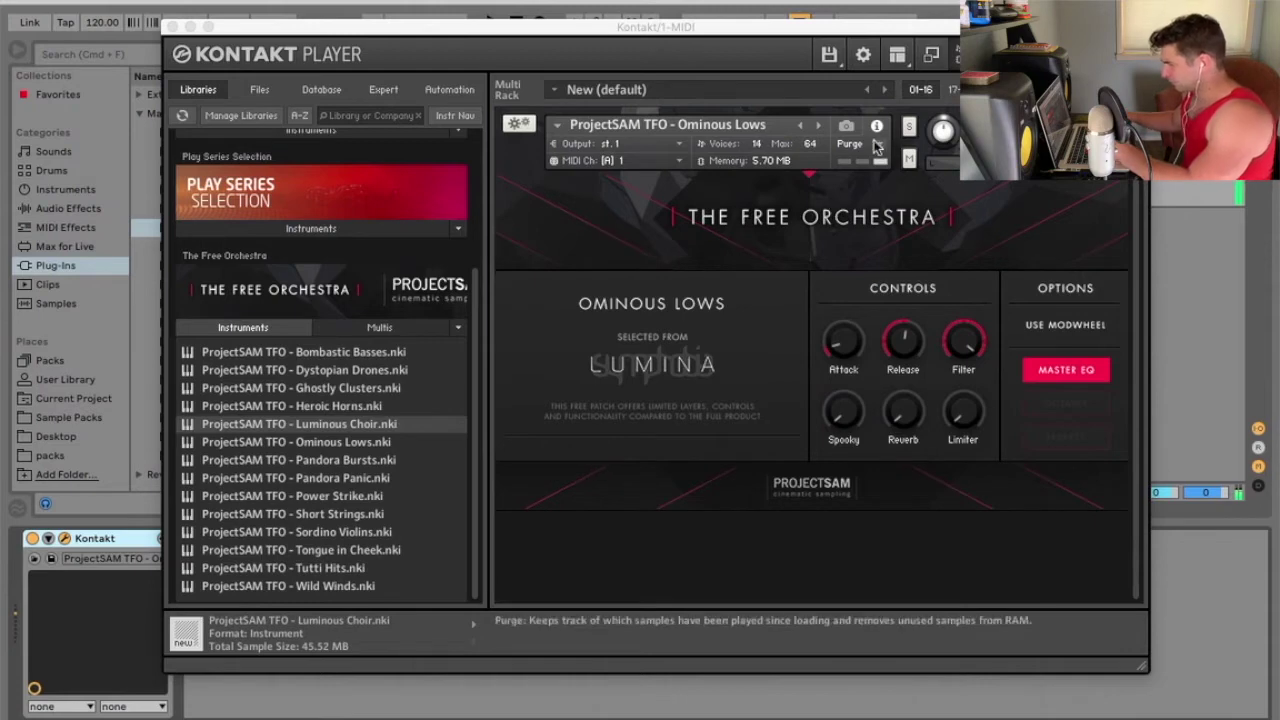
pyautogui.click(818, 125)
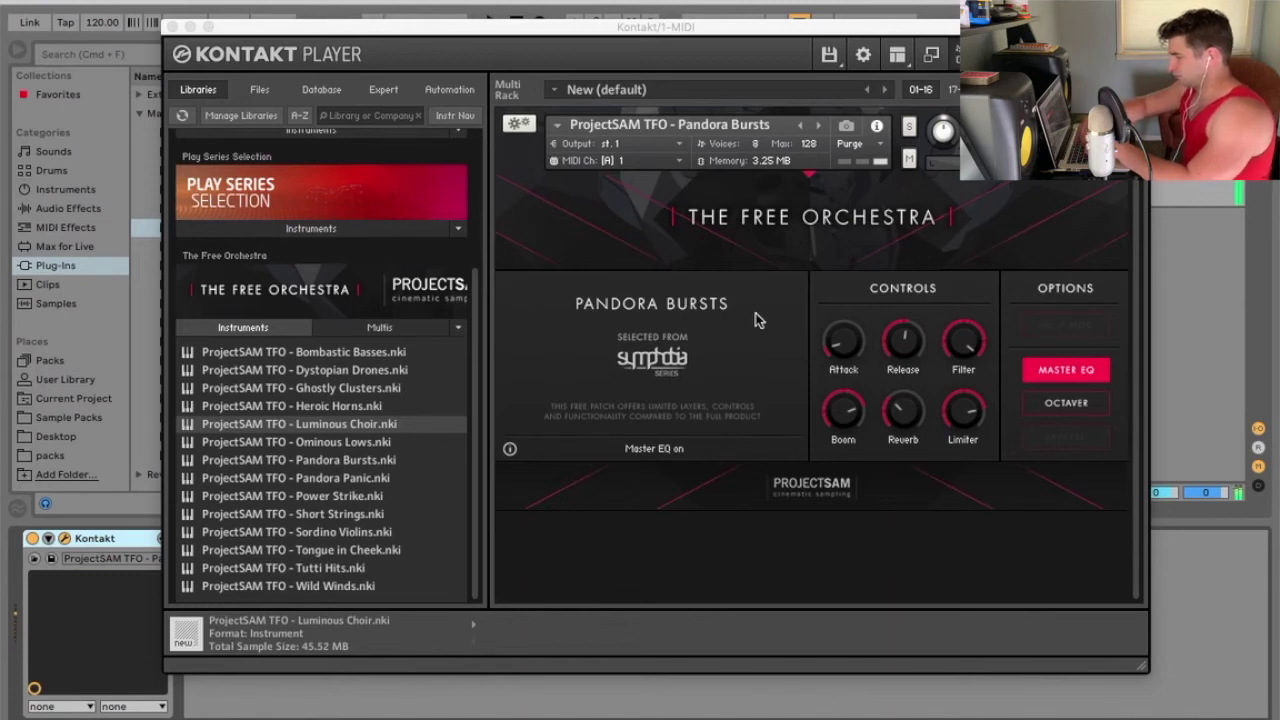
# - Try a long Attack on Pandora Bursts, shorten it again, and turn the Boom control to maximum
pyautogui.moveTo(842, 340); pyautogui.dragTo(842, 167)
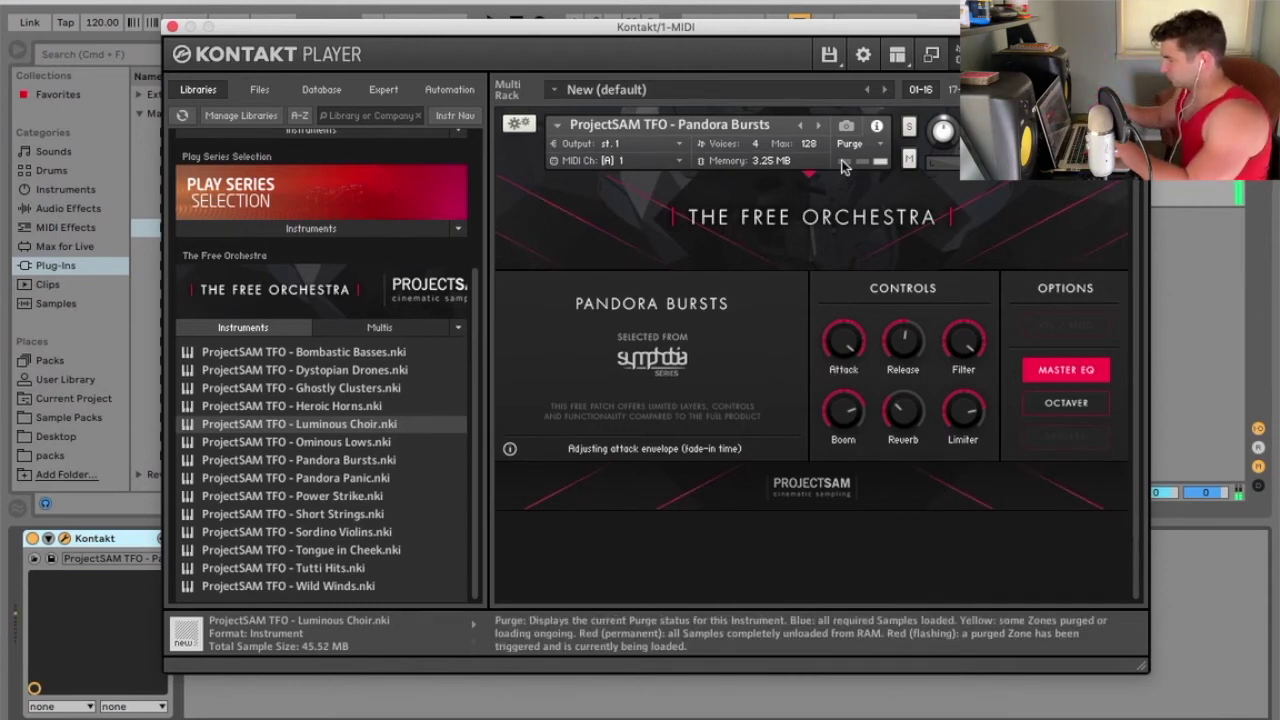
pyautogui.moveTo(843, 350); pyautogui.dragTo(842, 362)
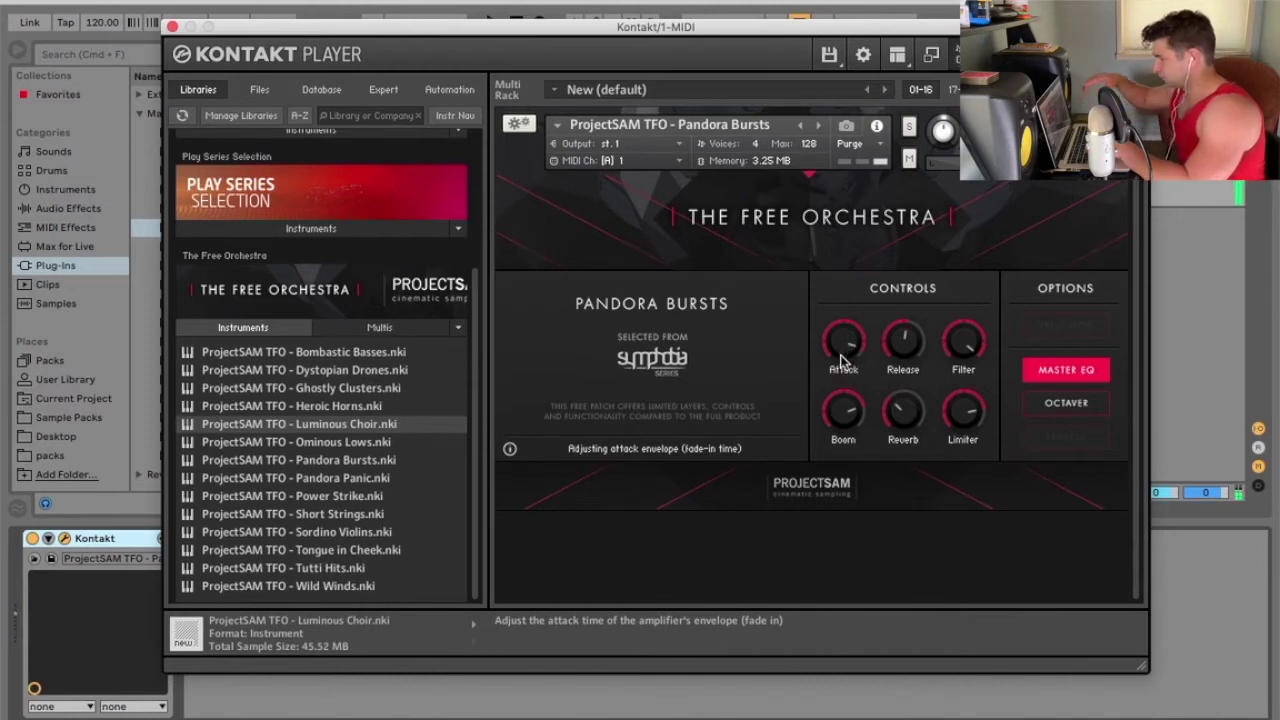
pyautogui.moveTo(843, 345); pyautogui.dragTo(857, 290)
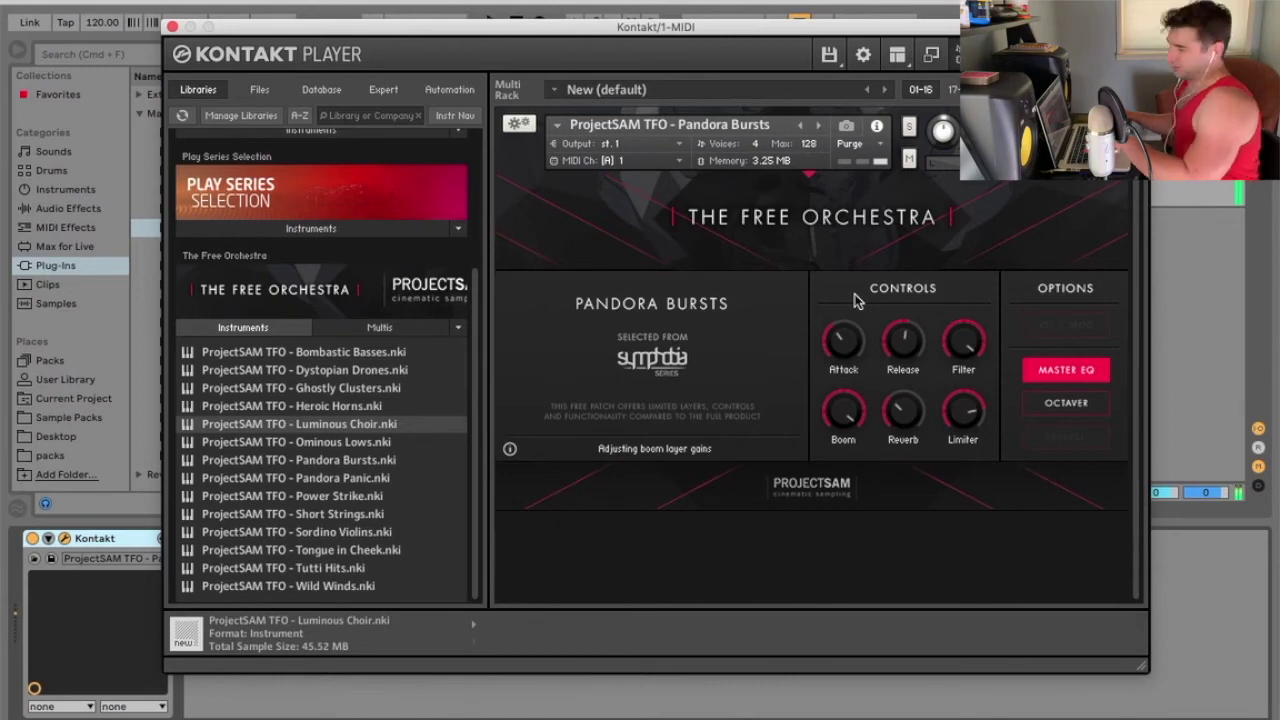
# - Step through the Pandora Panic and Power Strike instruments to Sordino Violins
pyautogui.click(818, 125)
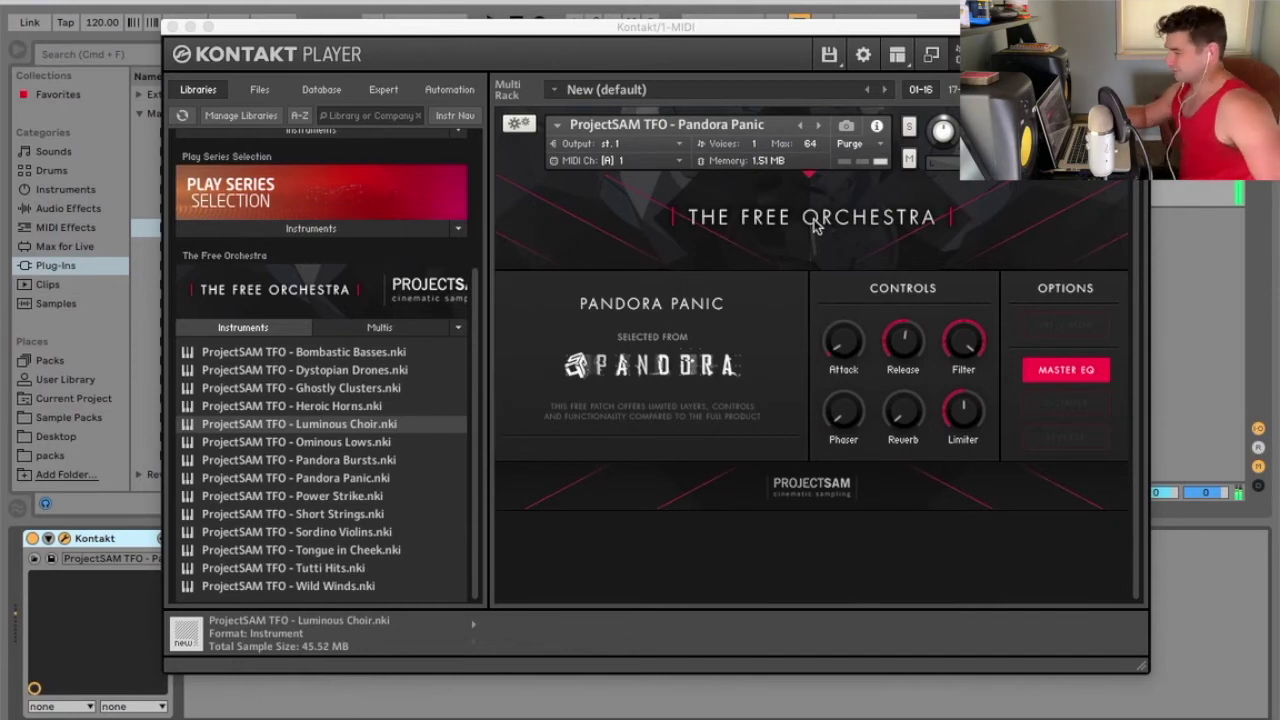
pyautogui.click(818, 125)
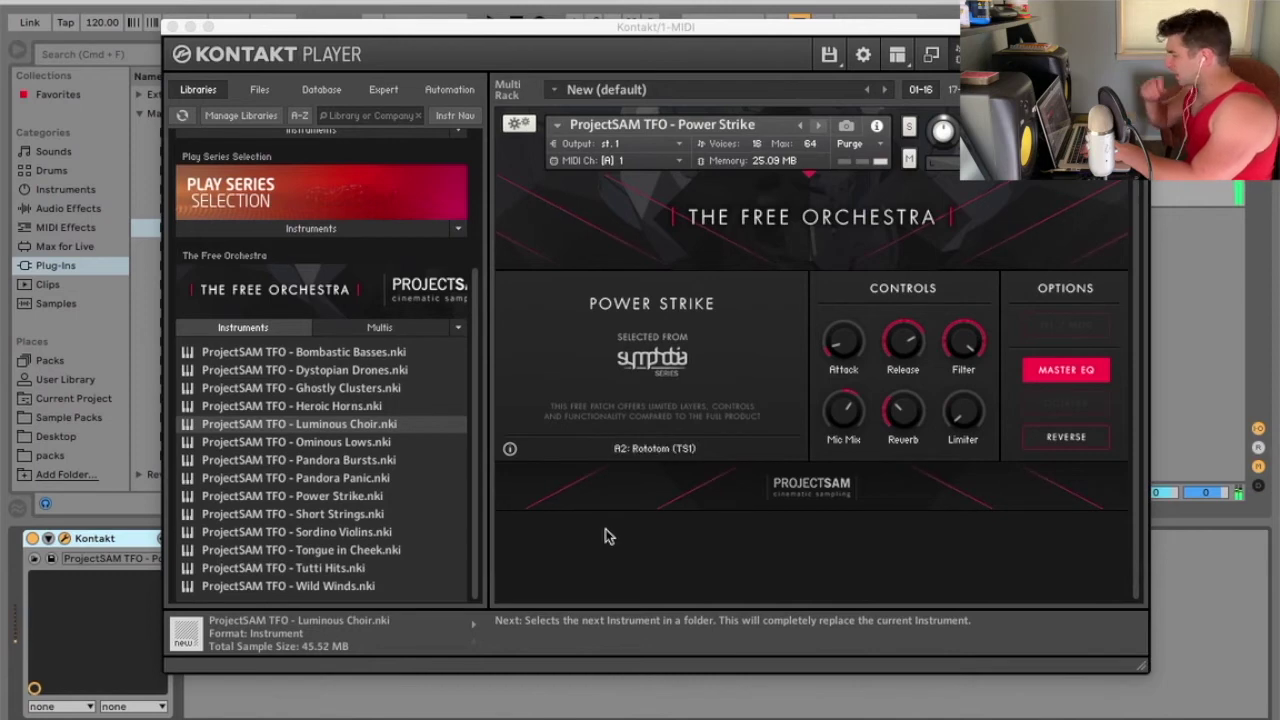
pyautogui.click(823, 124)
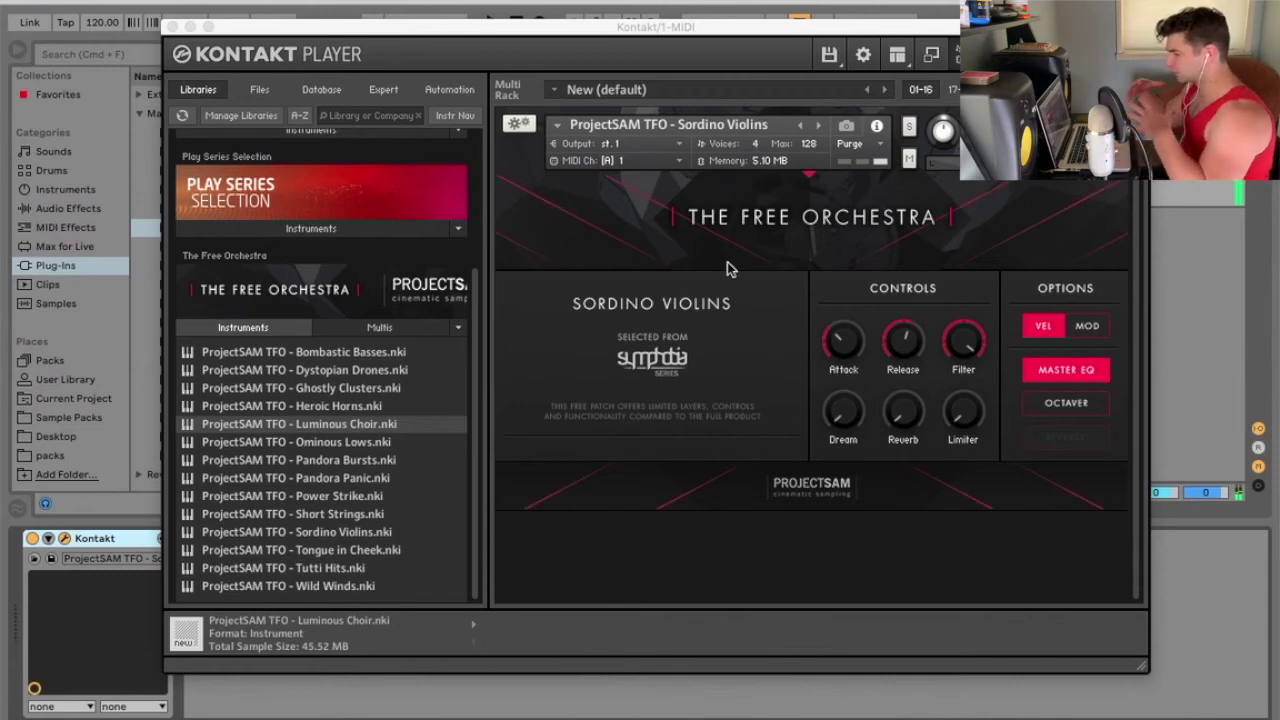
# - Try the Dream effect of Sordino Violins at full intensity and bring it back down to zero
pyautogui.moveTo(851, 420); pyautogui.dragTo(738, 363)
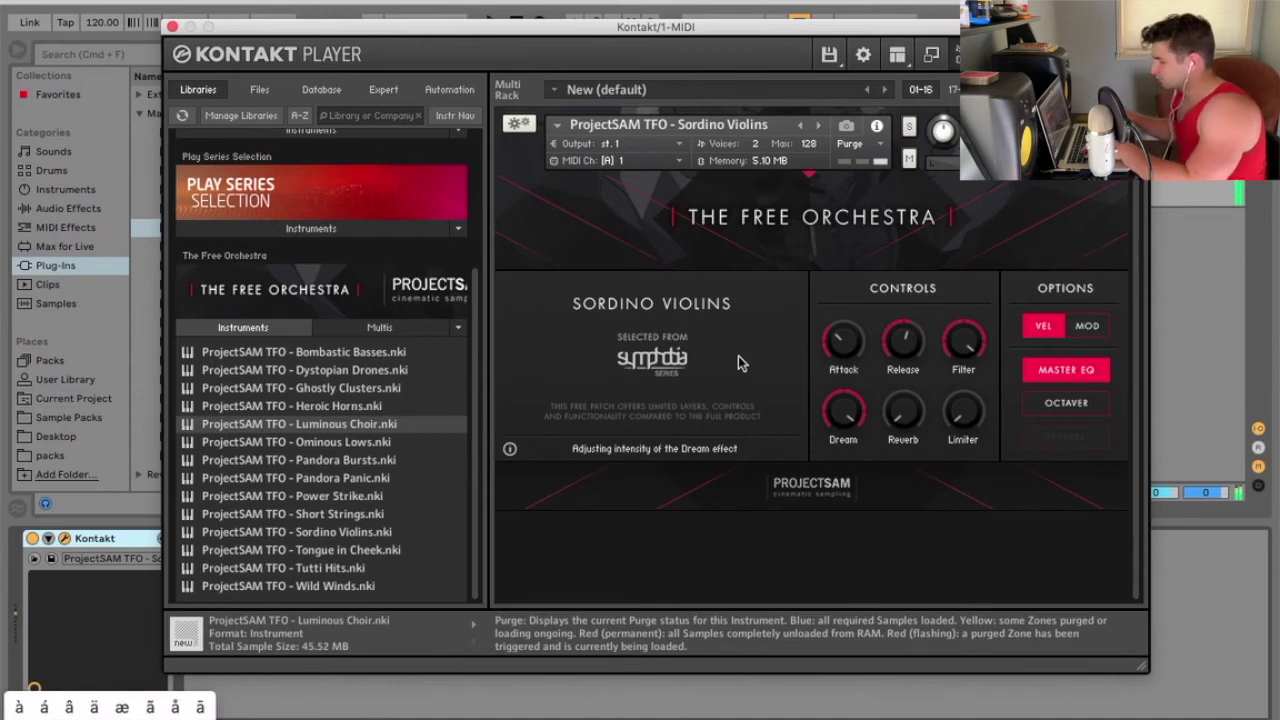
pyautogui.moveTo(833, 412); pyautogui.dragTo(837, 458)
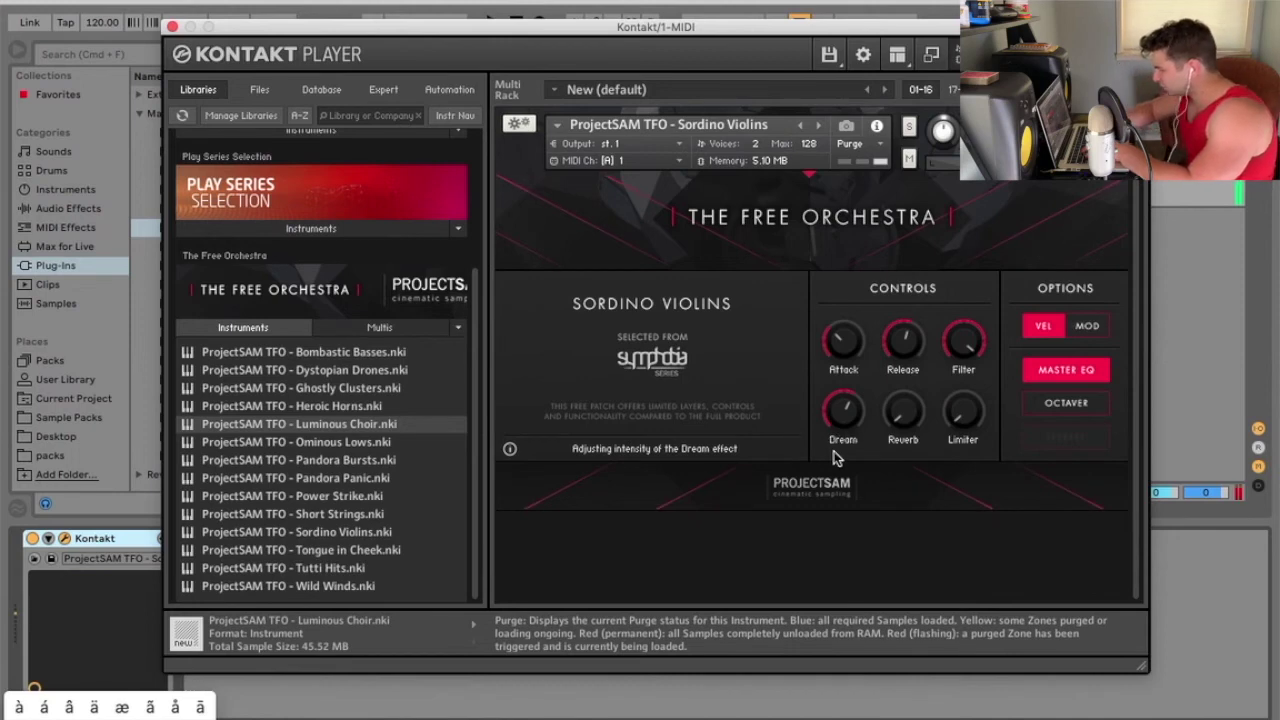
pyautogui.moveTo(848, 437); pyautogui.dragTo(737, 453)
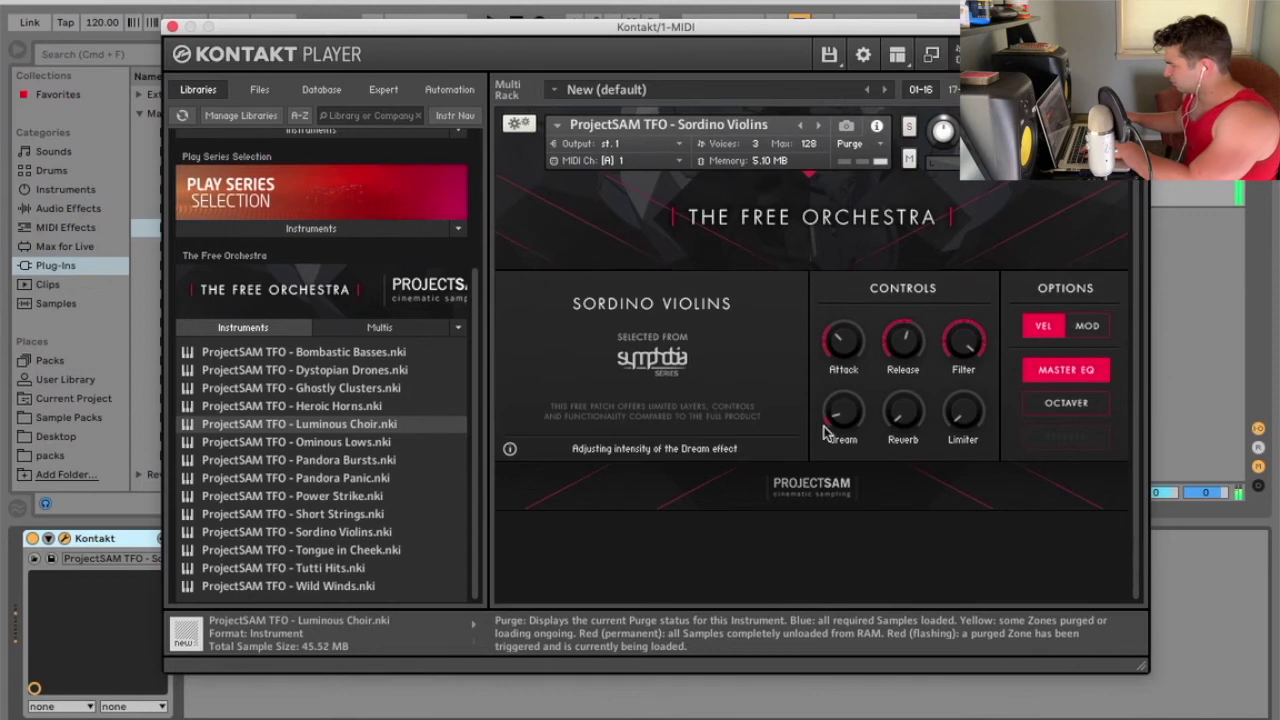
pyautogui.moveTo(845, 423); pyautogui.dragTo(852, 468)
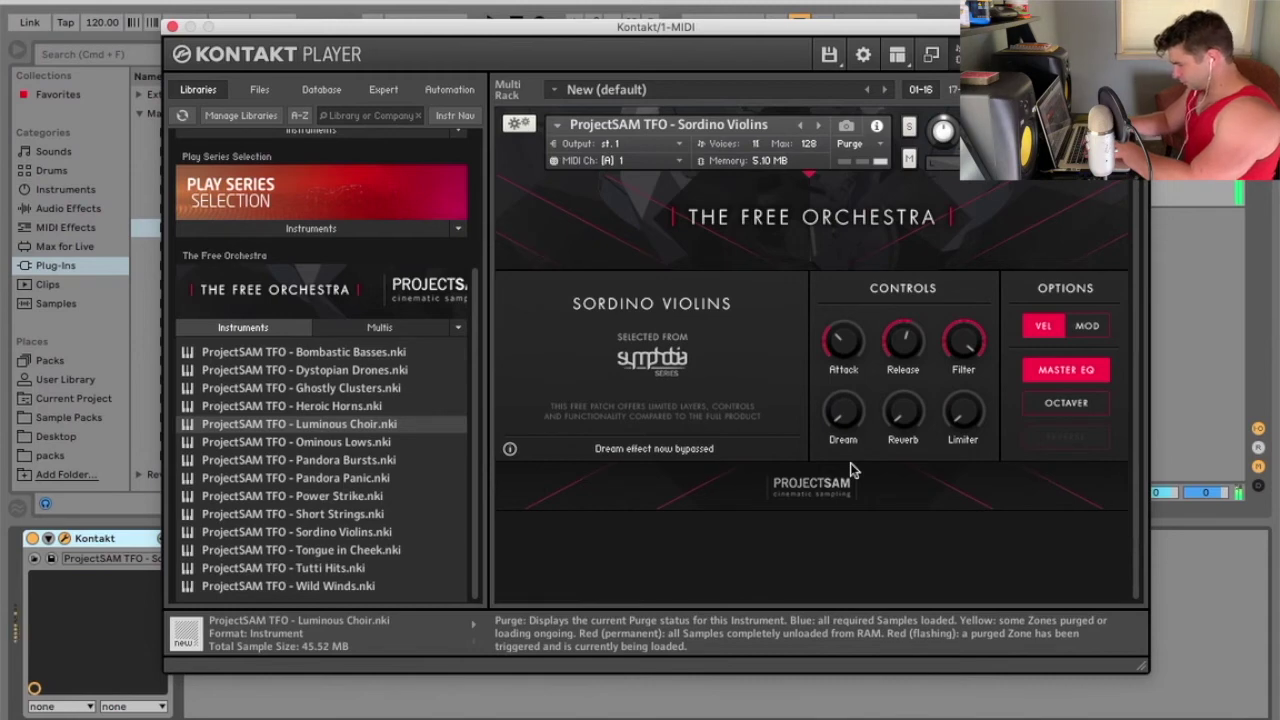
# - Set the Attack of Sordino Violins to 0.00 ms and play a few test notes
pyautogui.press('s')
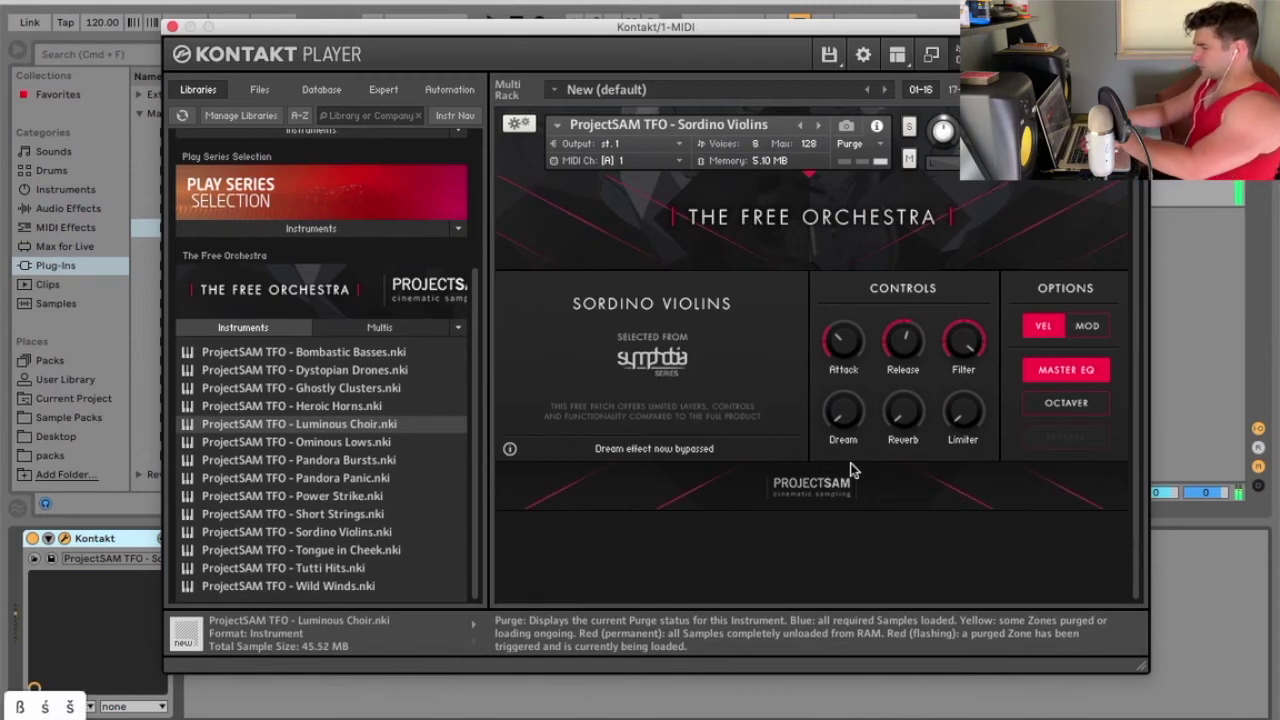
pyautogui.moveTo(843, 342); pyautogui.dragTo(808, 485)
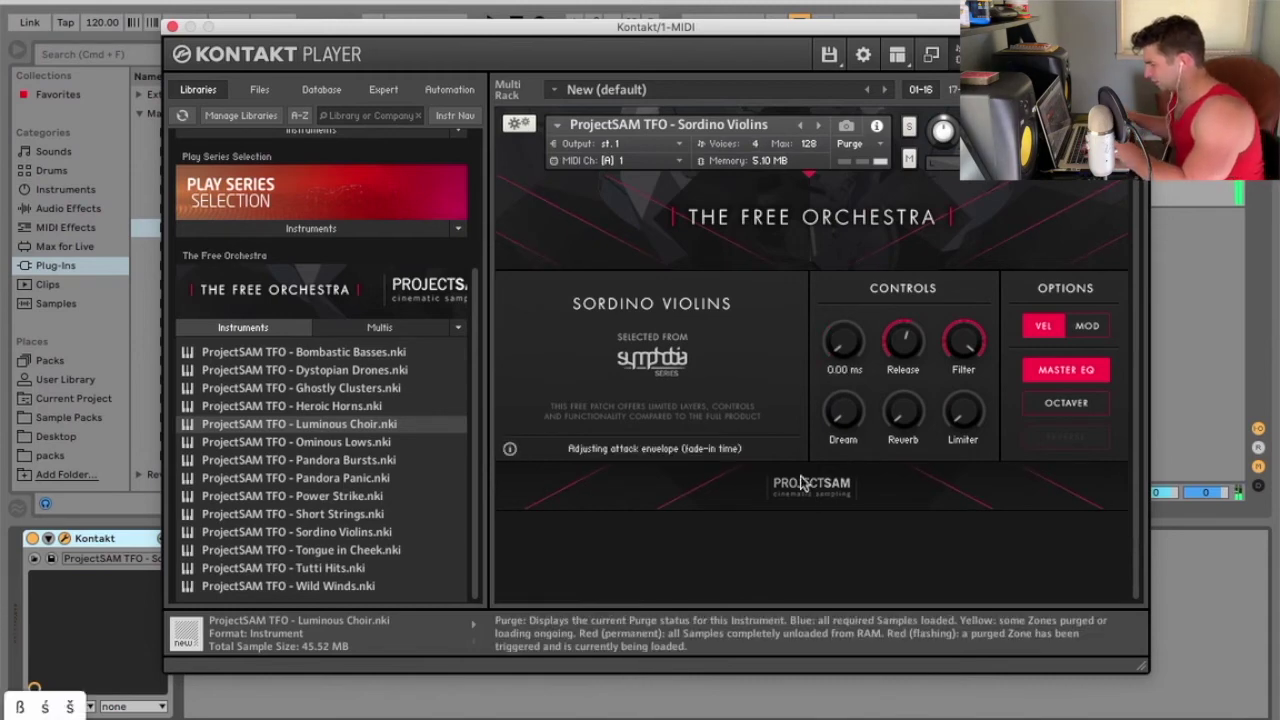
pyautogui.press('a')
pyautogui.press('d')
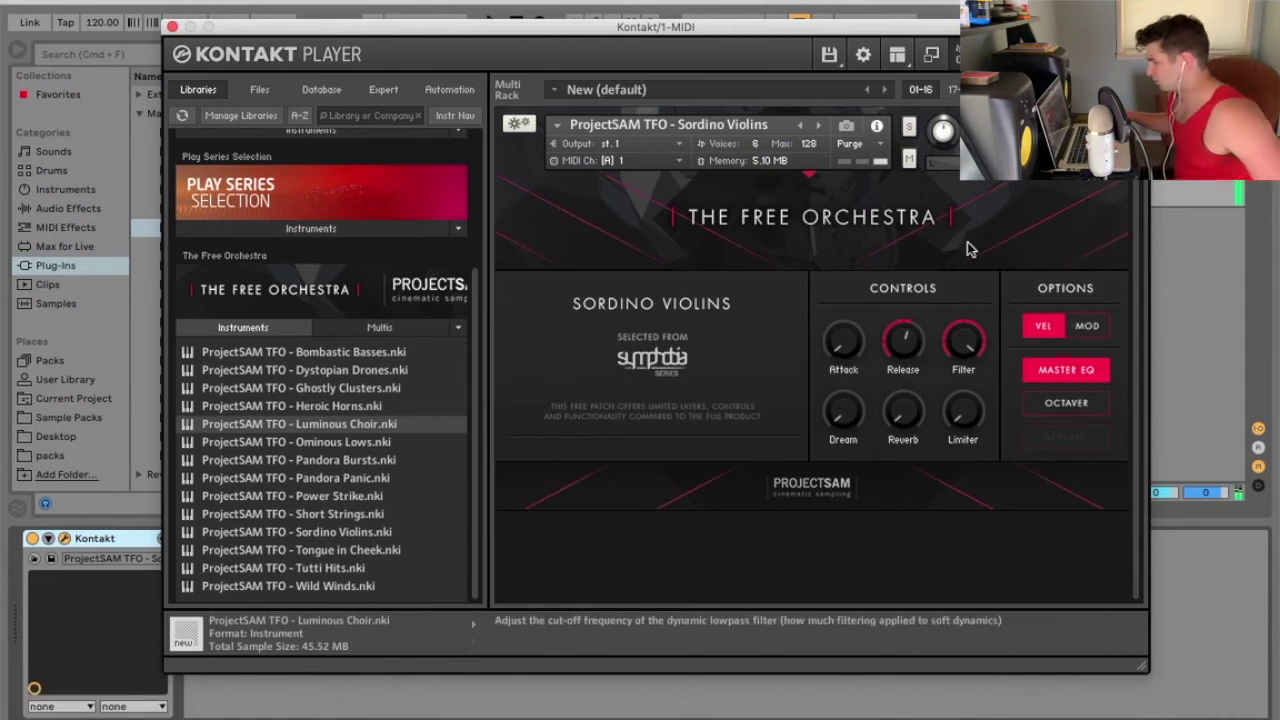
# - Switch to the Tongue in Cheek instrument and play several notes to audition its articulations
pyautogui.click(818, 125)
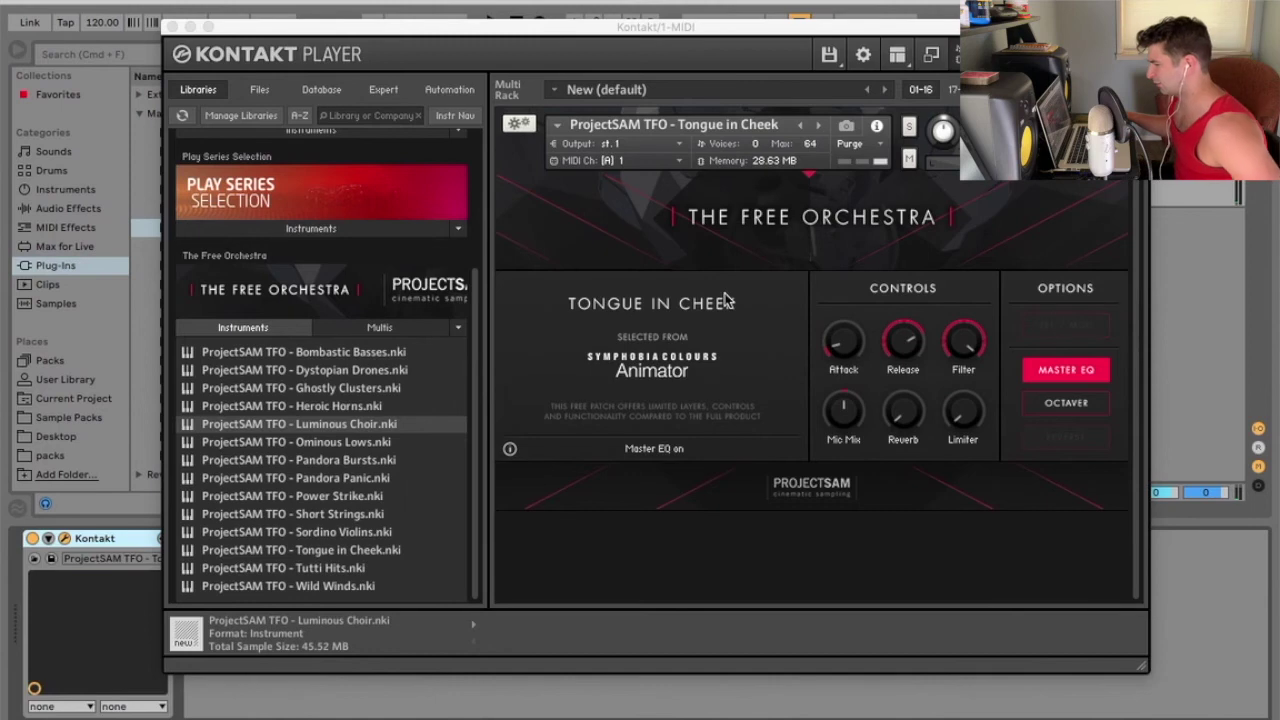
pyautogui.press('d')
pyautogui.press('d')
pyautogui.press('s')
pyautogui.press('d')
pyautogui.press('g')
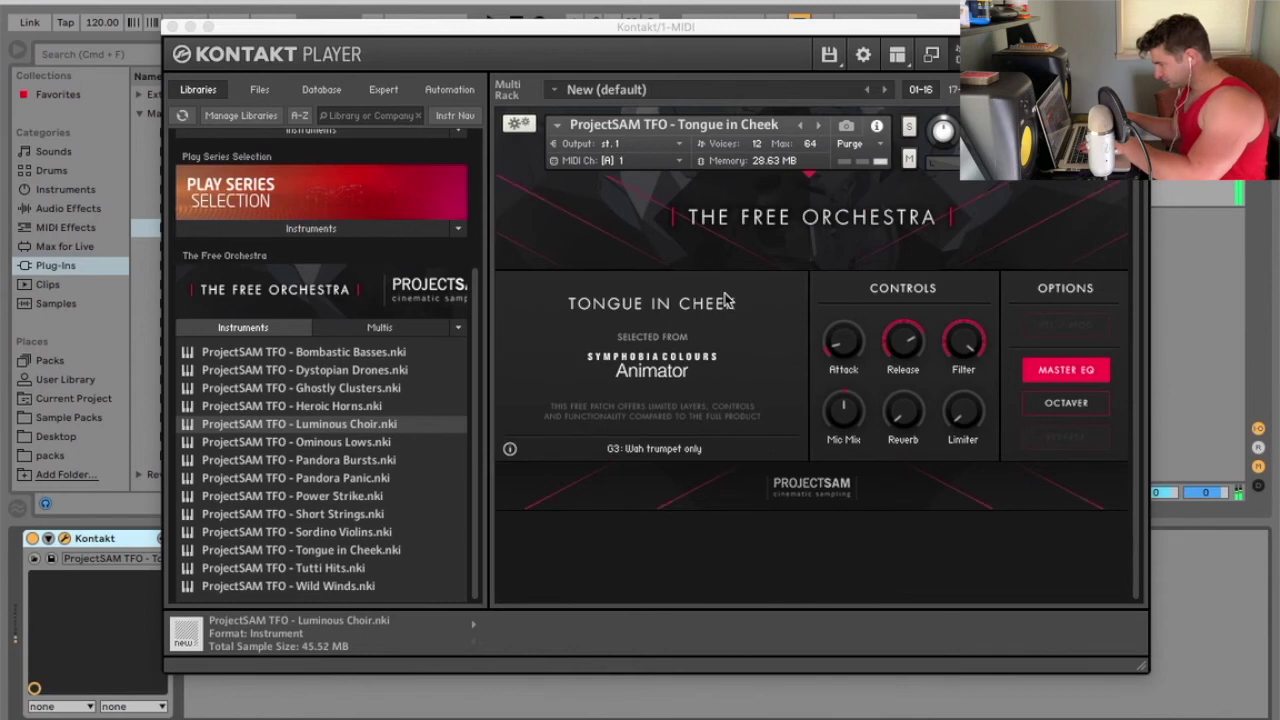
pyautogui.press('g')
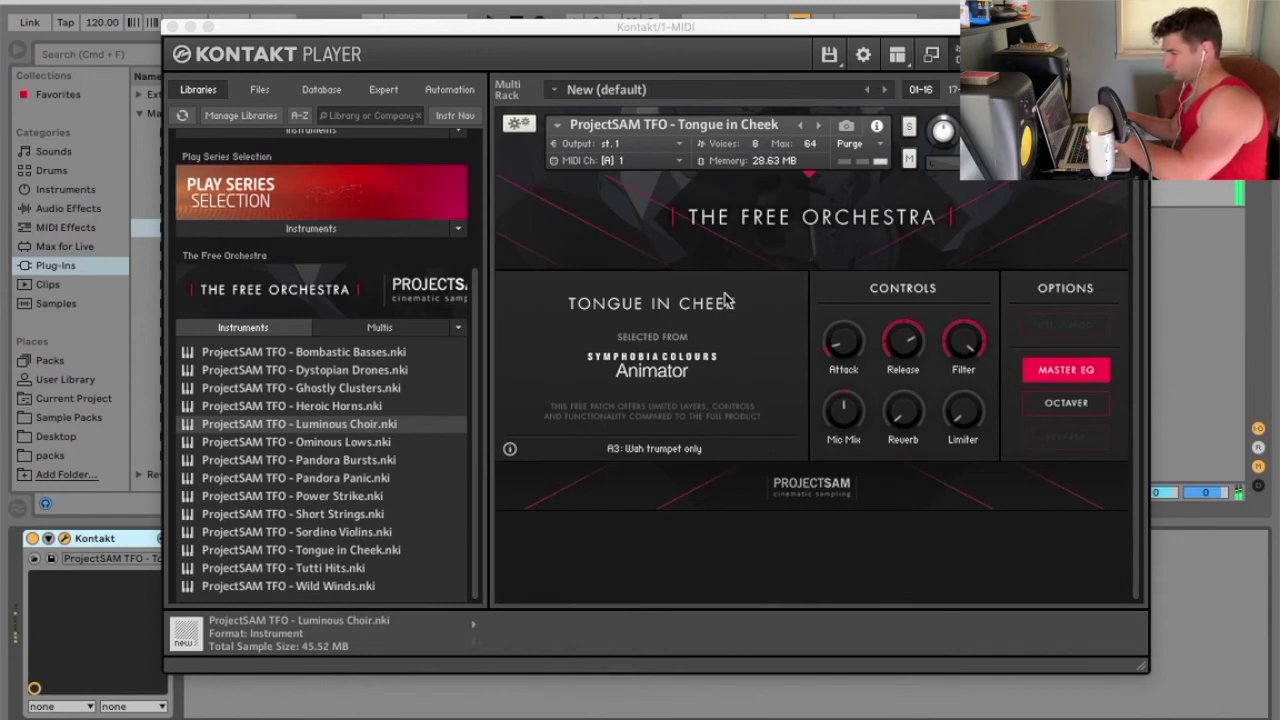
# - Turn the Release of Tongue in Cheek to maximum and play a test note
pyautogui.moveTo(904, 342); pyautogui.dragTo(910, 238)
pyautogui.press('g')
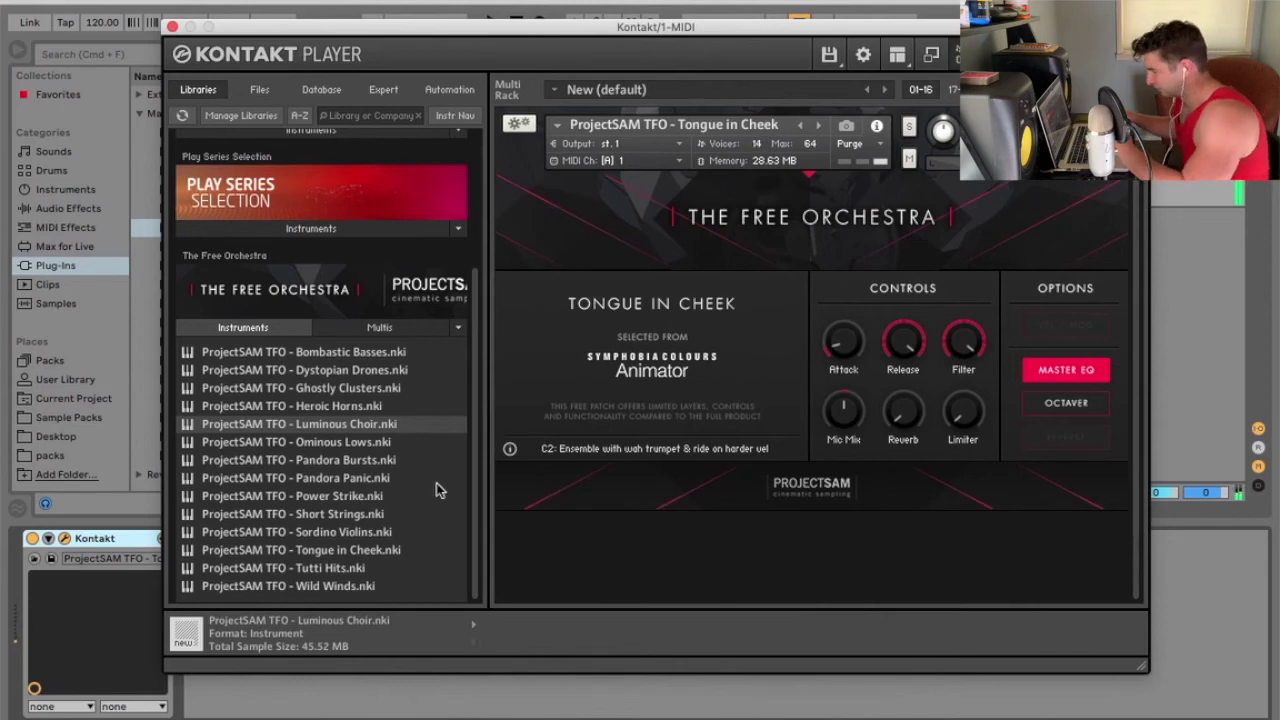
# - Switch to the Tutti Hits instrument and replace it in the rack with Wild Winds
pyautogui.click(818, 124)
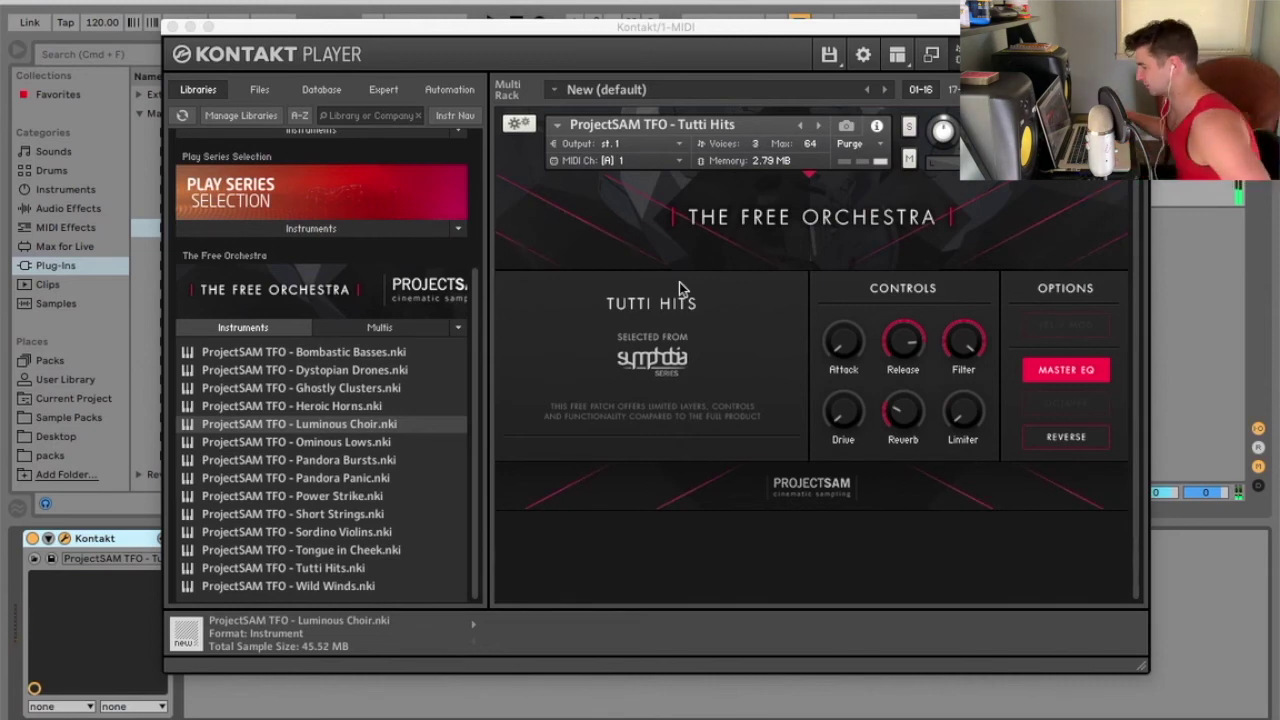
pyautogui.doubleClick(372, 585)
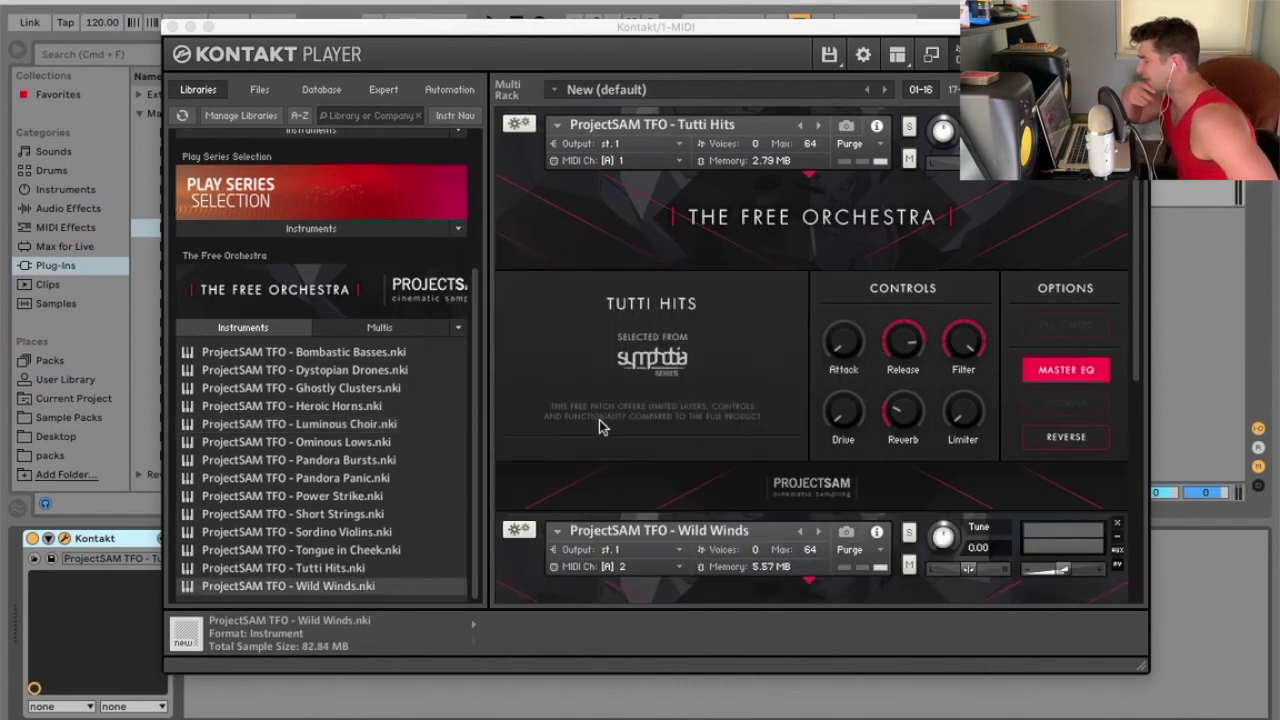
pyautogui.click(1117, 522)
pyautogui.press('Escape')
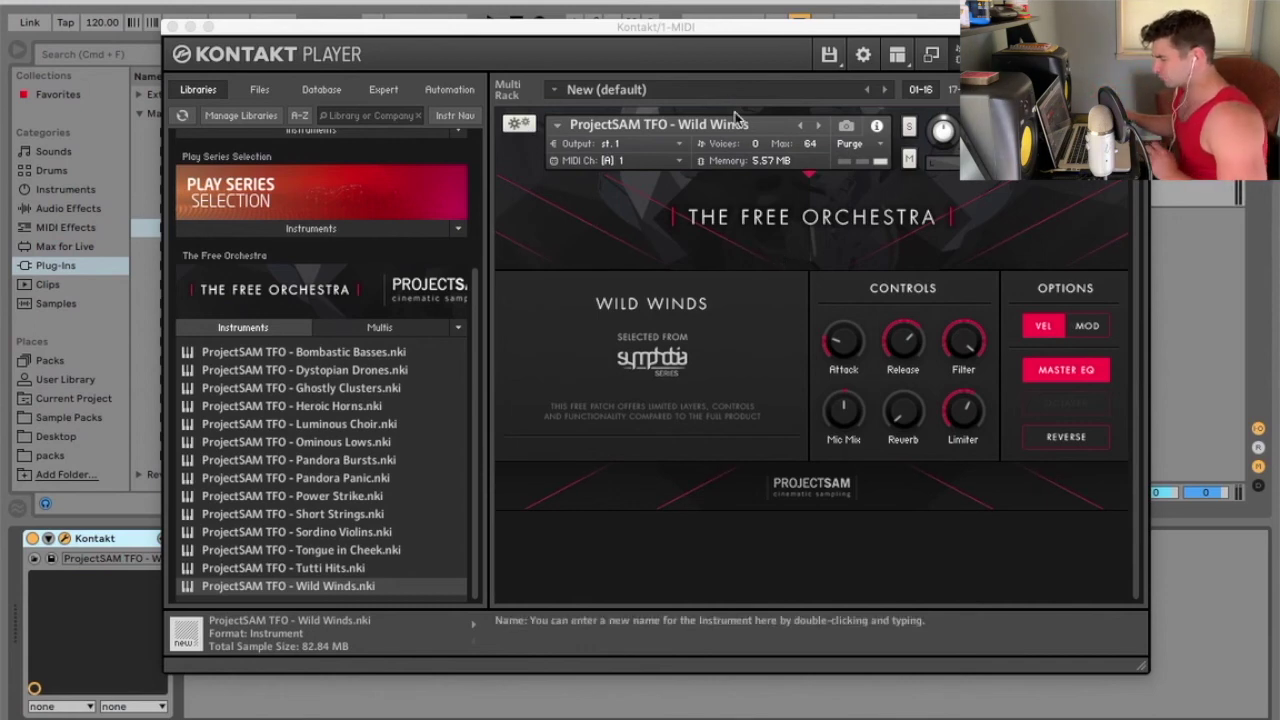
# - Play test notes on the Wild Winds instrument to audition its sound
pyautogui.click(726, 52)
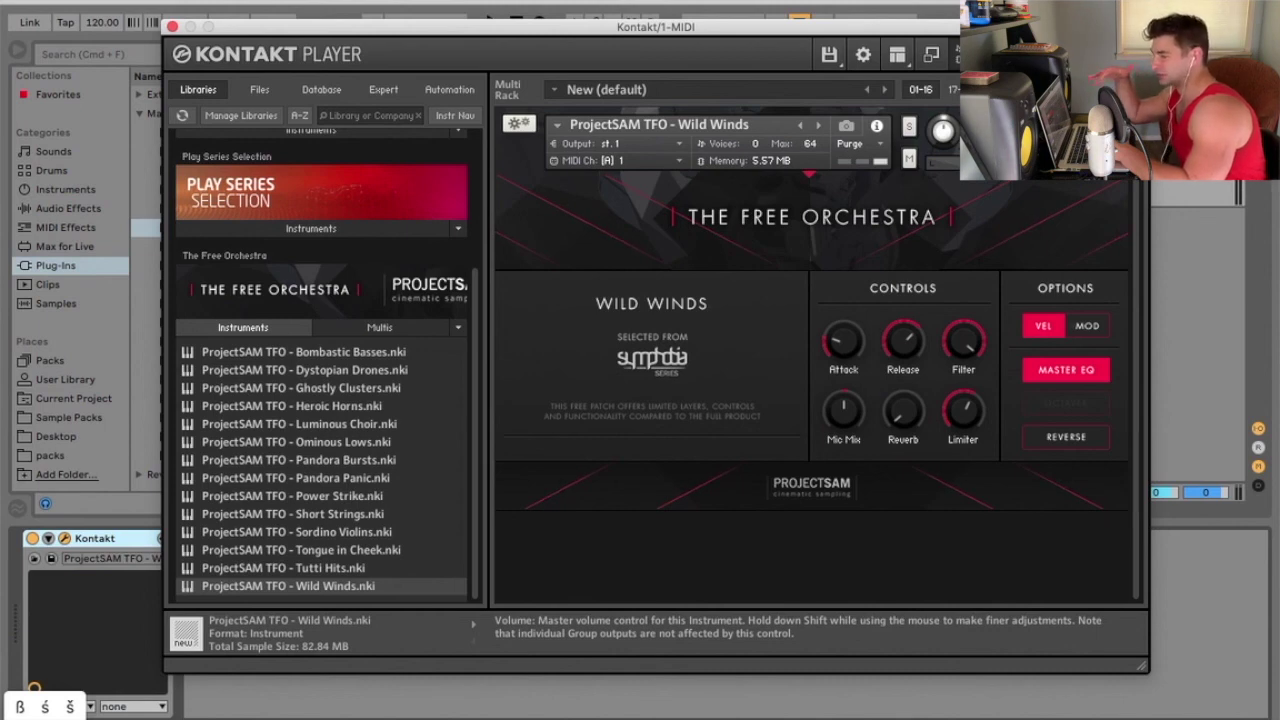
pyautogui.press('s')
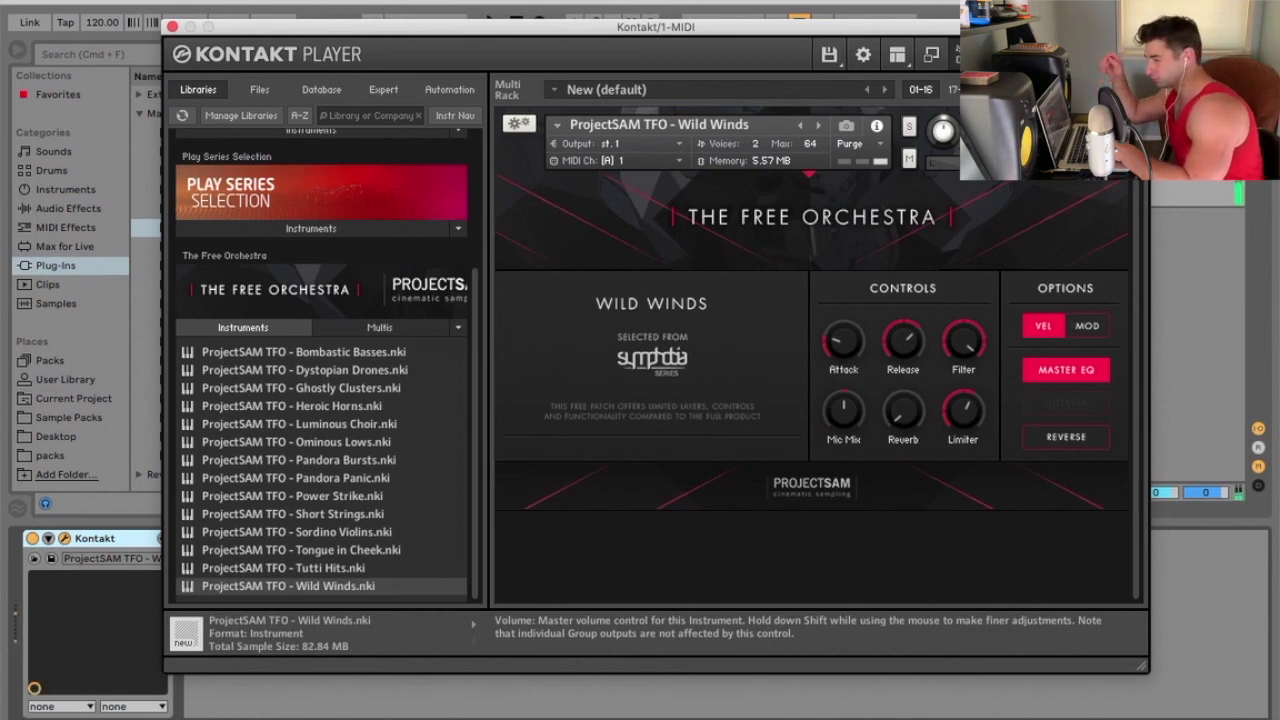
pyautogui.press('s')
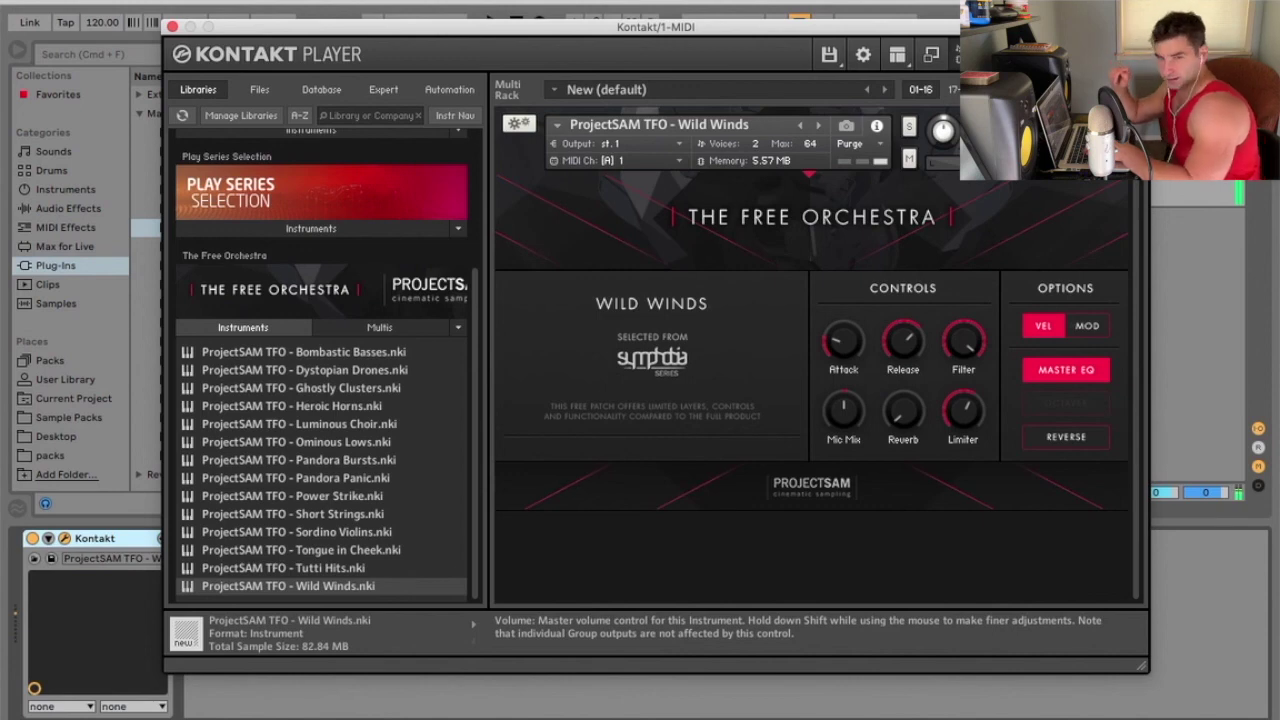